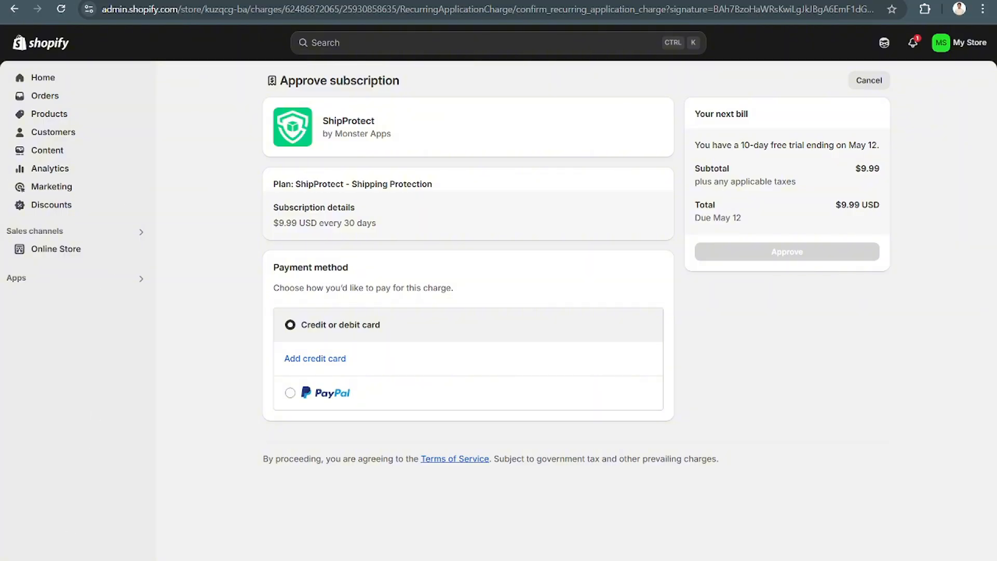
- Open the store's shipping and delivery settings and start a new custom shipping profile
click(44, 558)
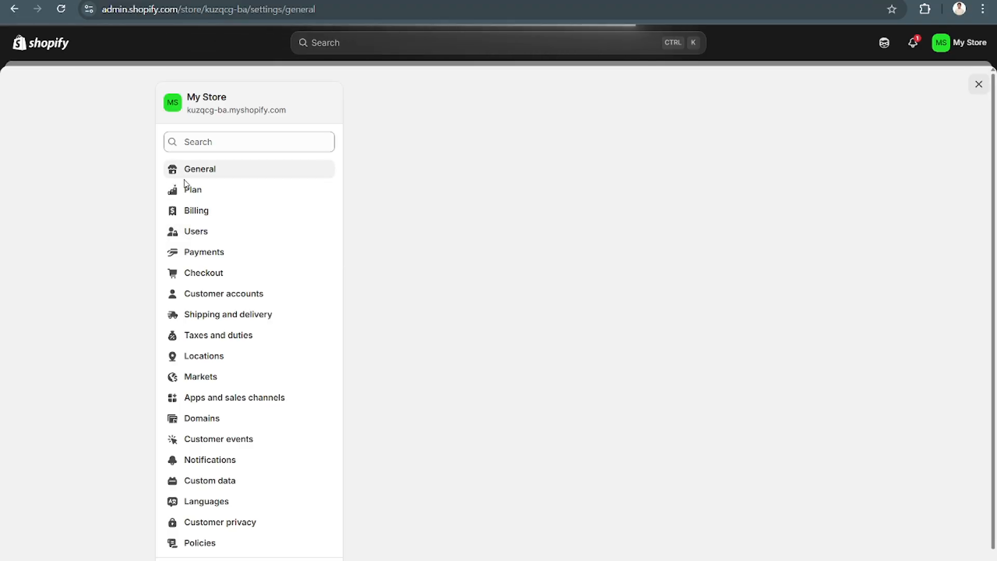
scroll(241, 269, down, 2)
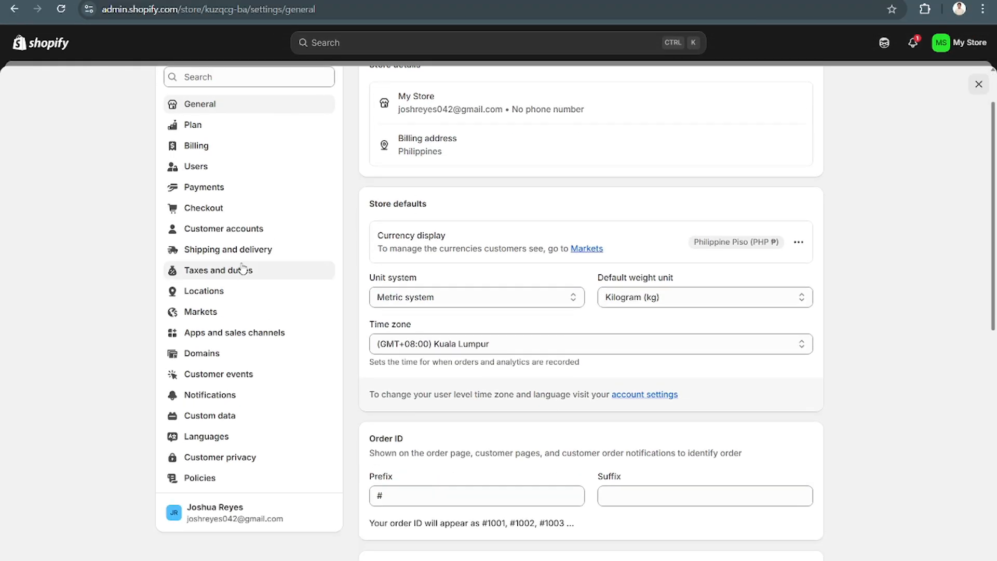
click(252, 257)
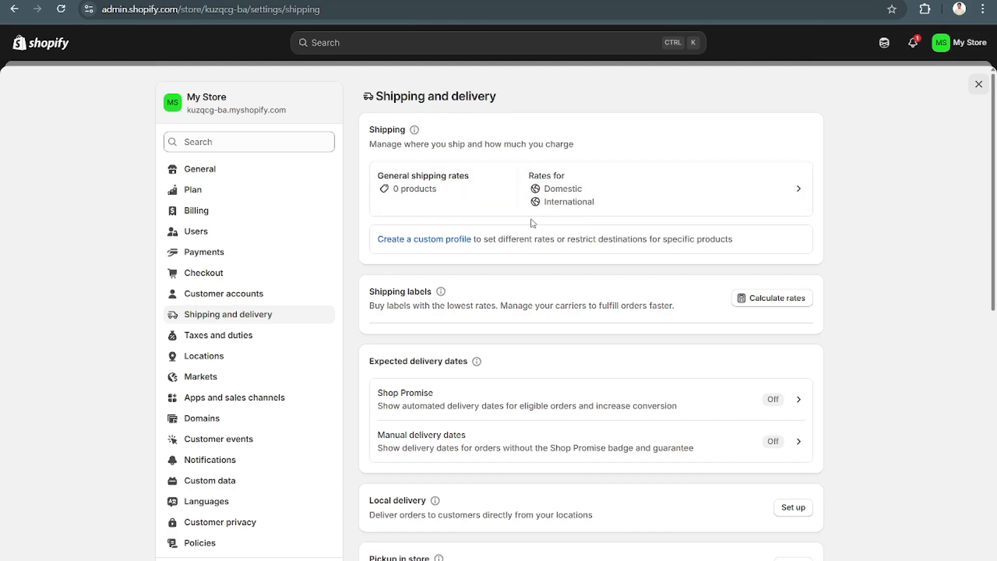
click(449, 240)
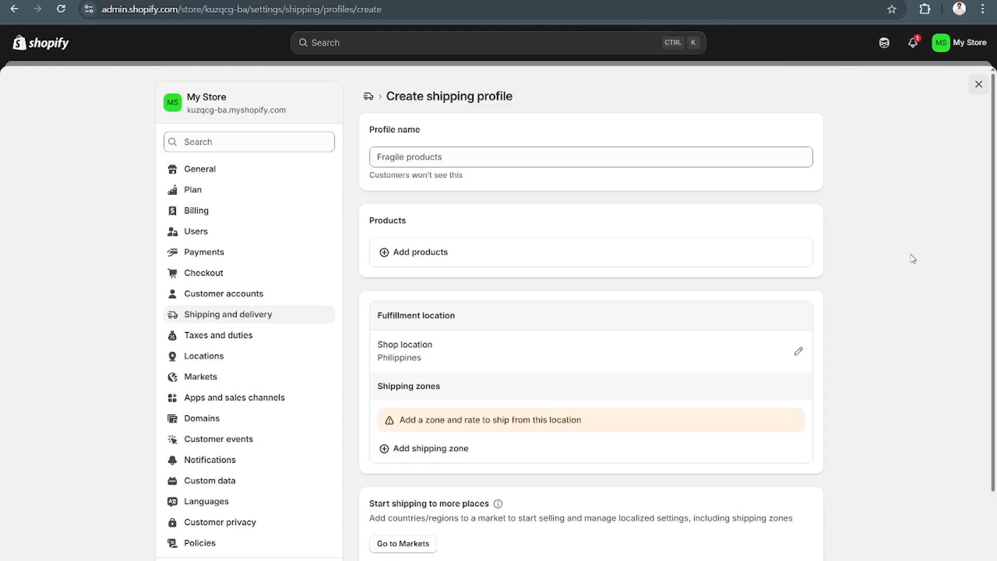
- Name the new shipping profile "Print on Demand"
click(519, 158)
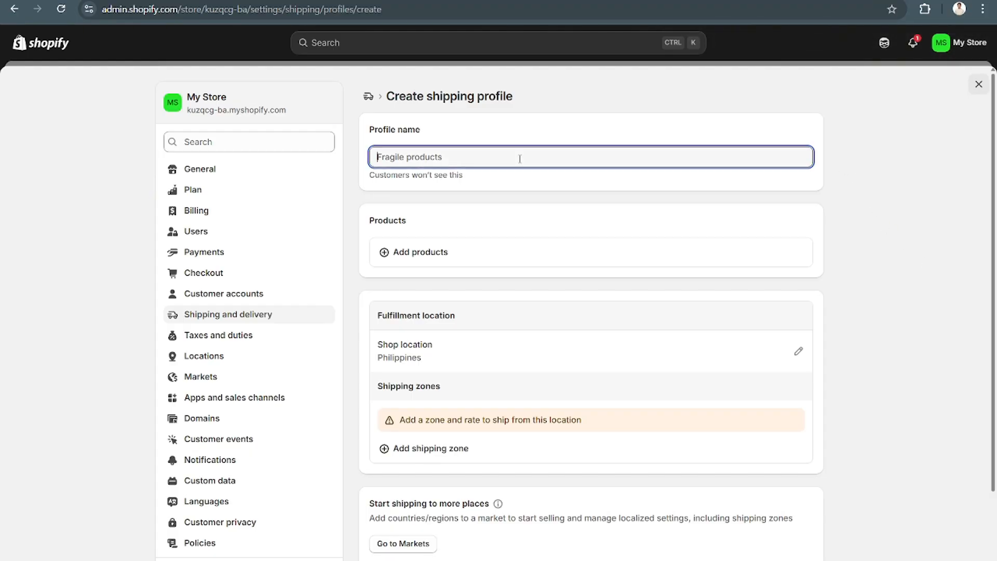
text(P)
key(BackSpace)
text(P)
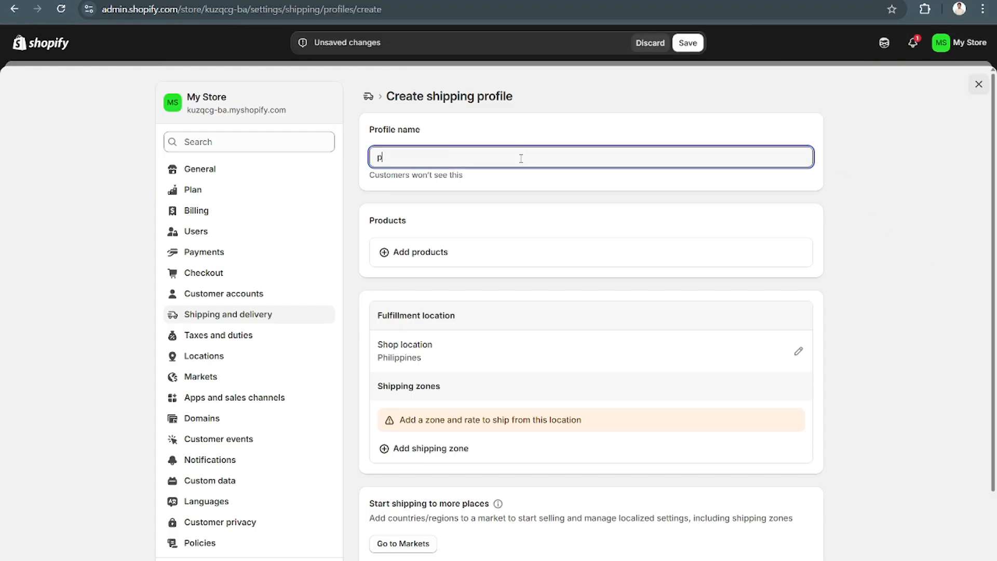
key(BackSpace)
text(Prinm)
key(BackSpace)
text(t on Demand)
- Search the store's products for "Print" to add to the profile, clear the search and close the product selection
click(466, 259)
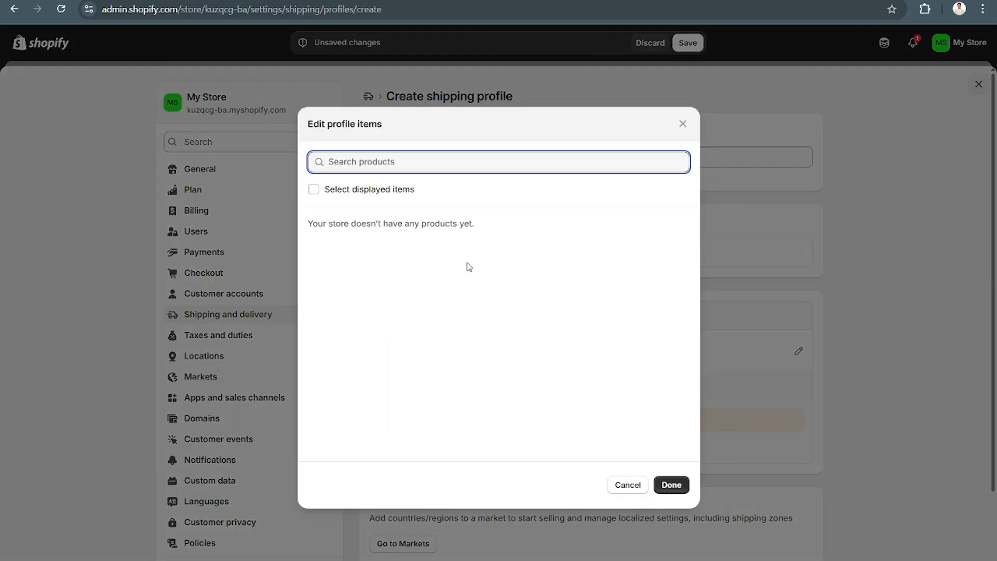
text(Print)
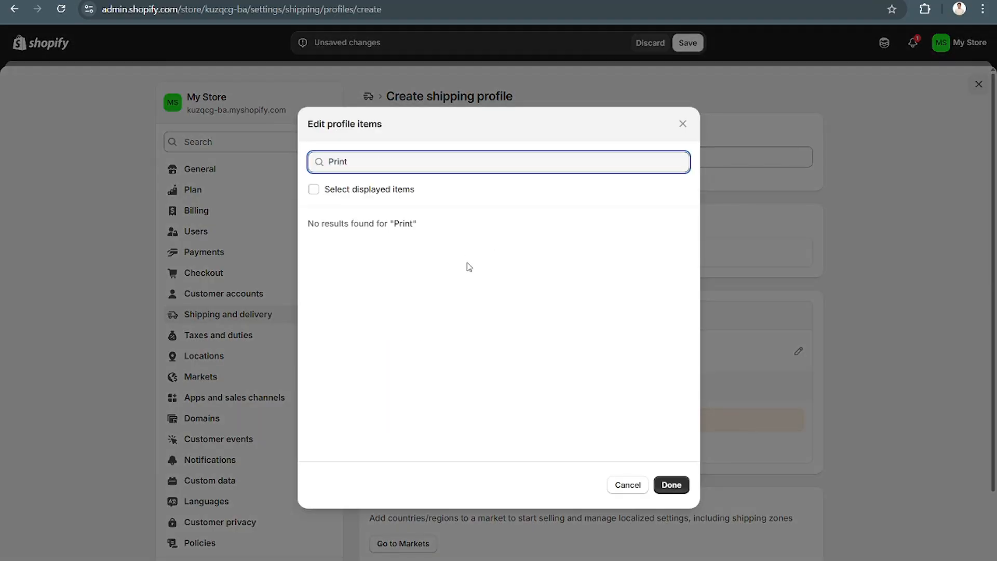
key(BackSpace)
key(BackSpace)
key(BackSpace)
key(BackSpace)
key(BackSpace)
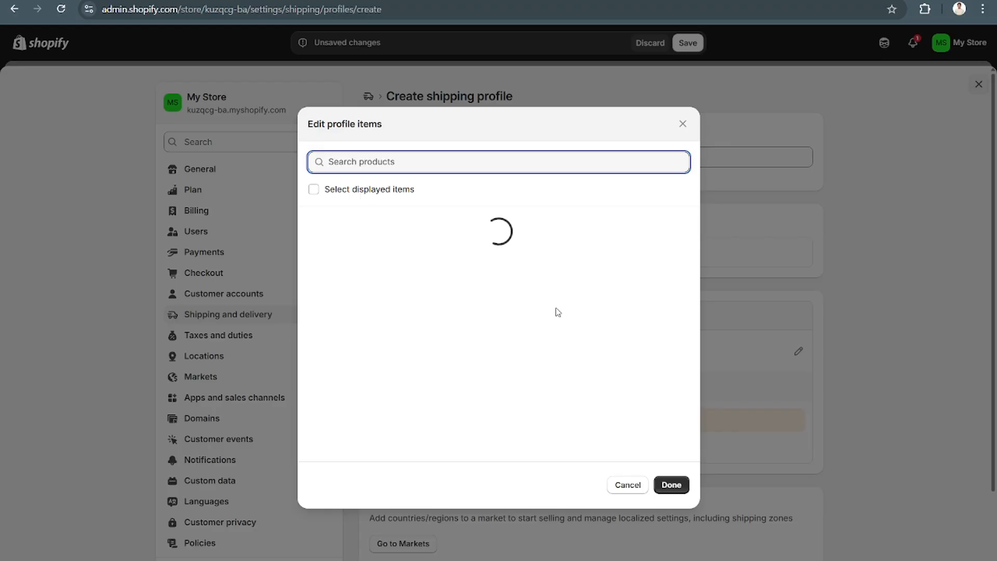
click(365, 189)
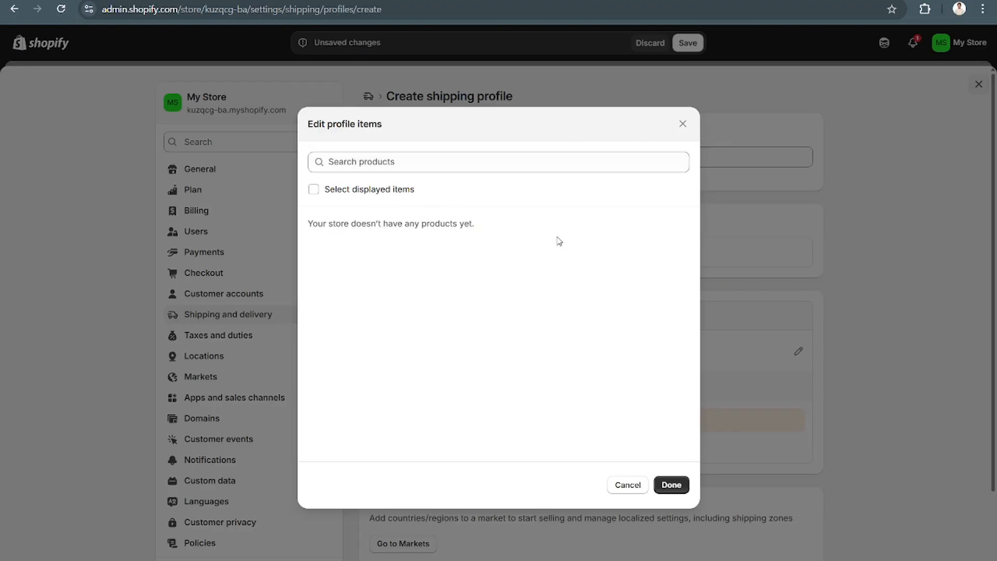
click(683, 123)
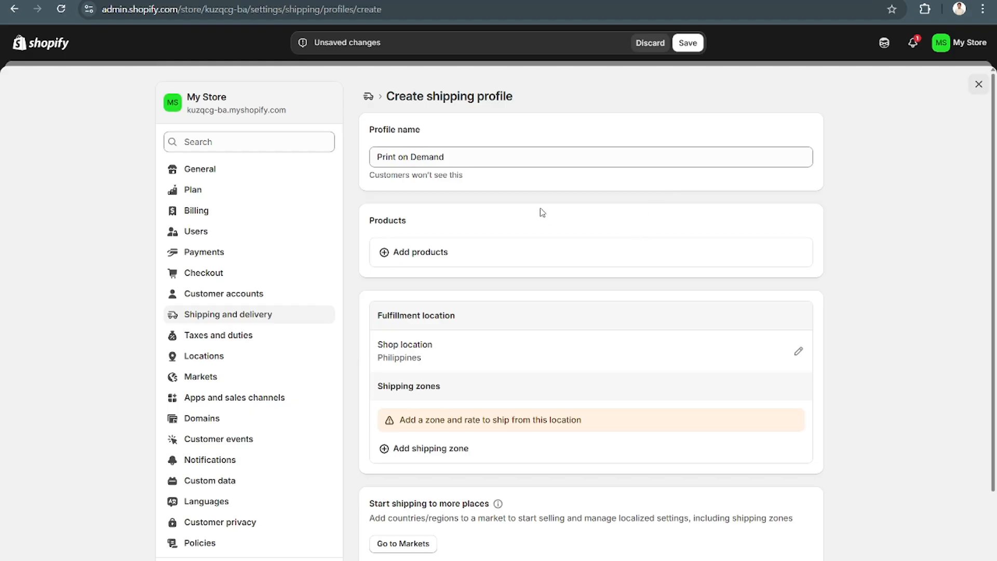
- Save the Print on Demand shipping profile
scroll(605, 270, down, 3)
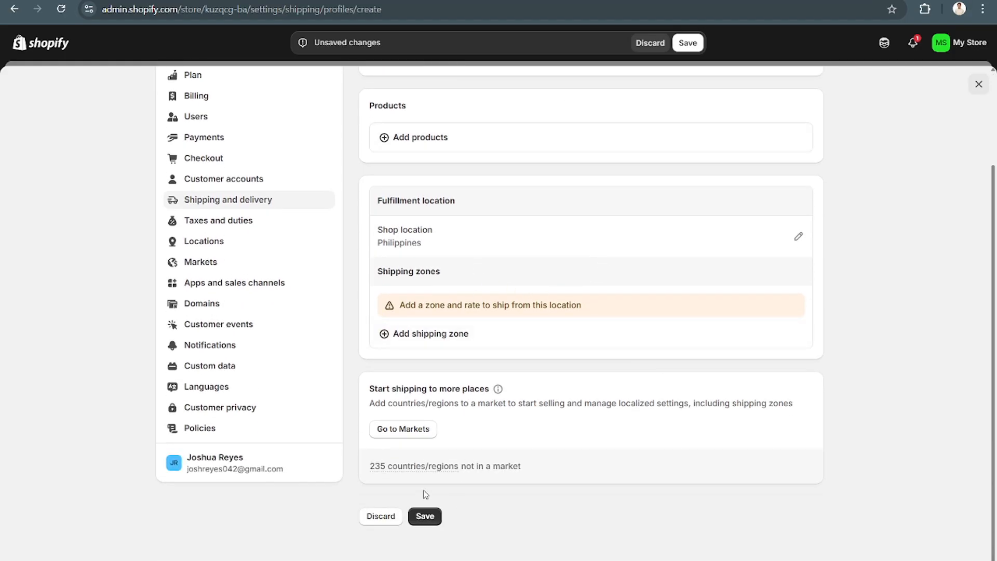
click(427, 515)
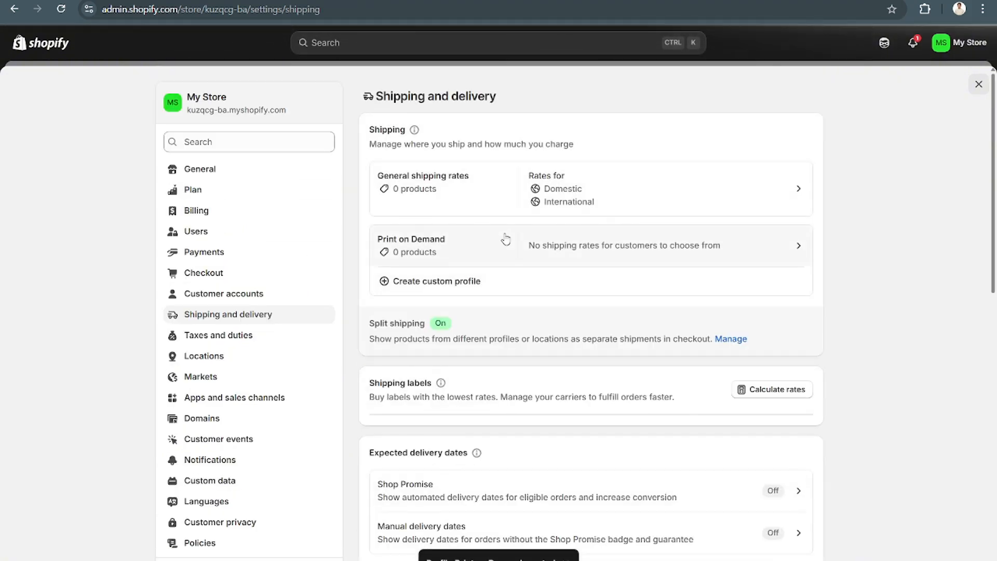
scroll(505, 239, down, 1)
scroll(506, 239, up, 1)
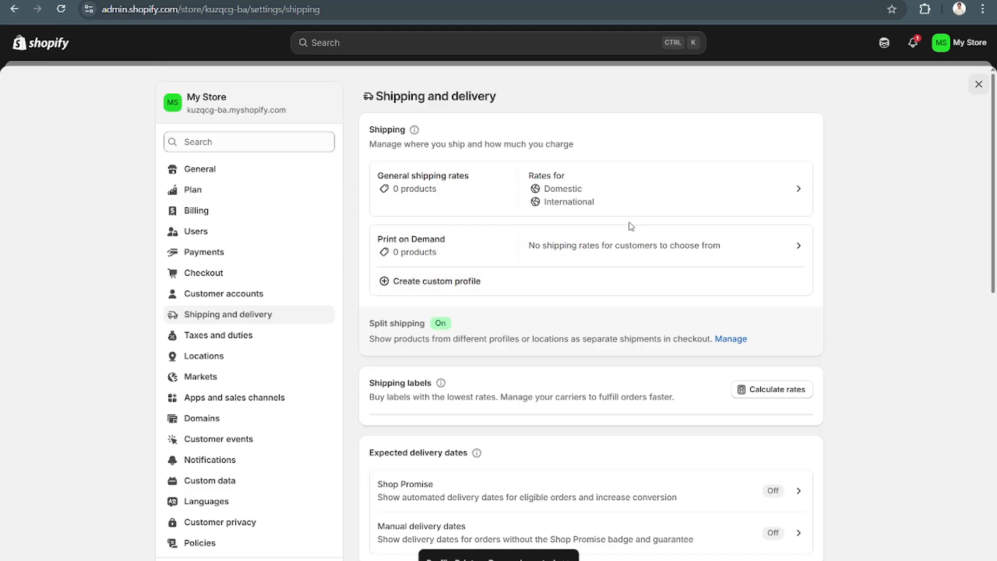
- Open the domestic Standard rate of the general shipping profile for editing, keeping Custom as its shipping rate
click(496, 189)
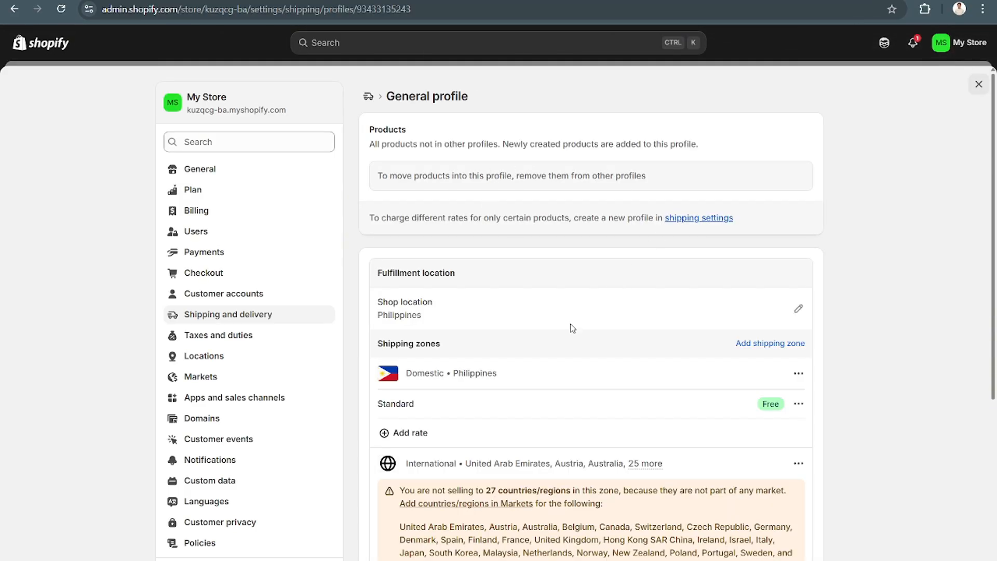
scroll(573, 328, down, 3)
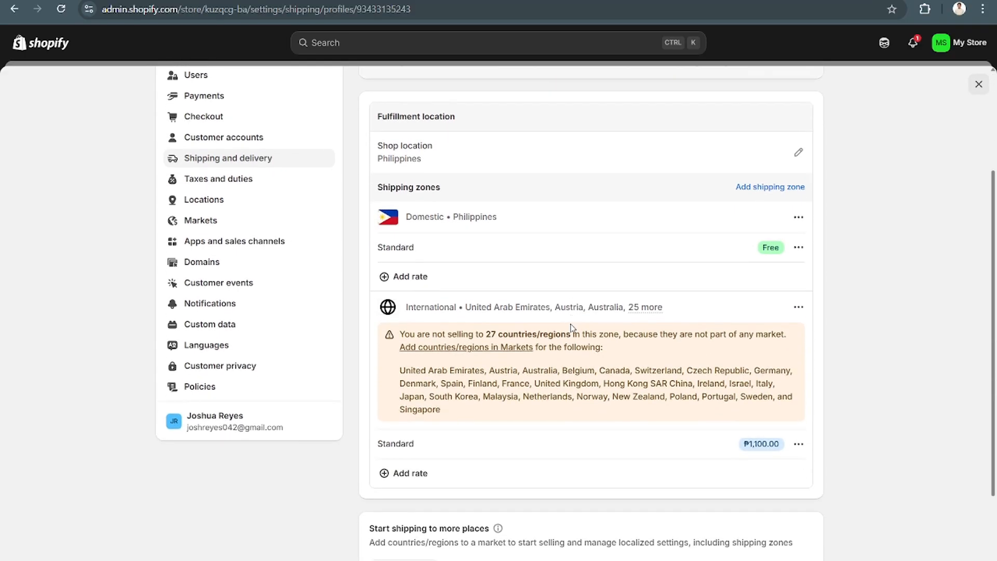
click(803, 249)
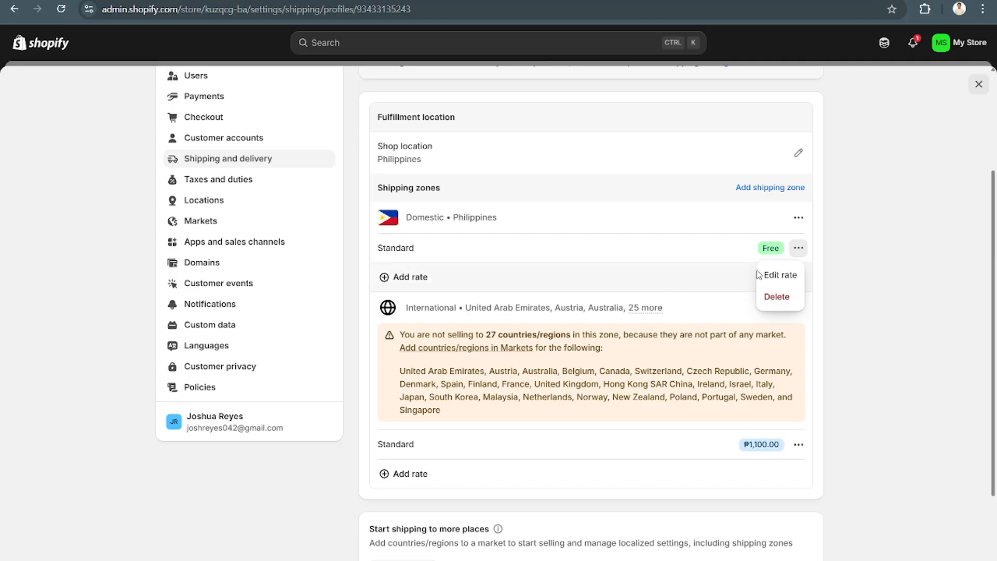
click(787, 276)
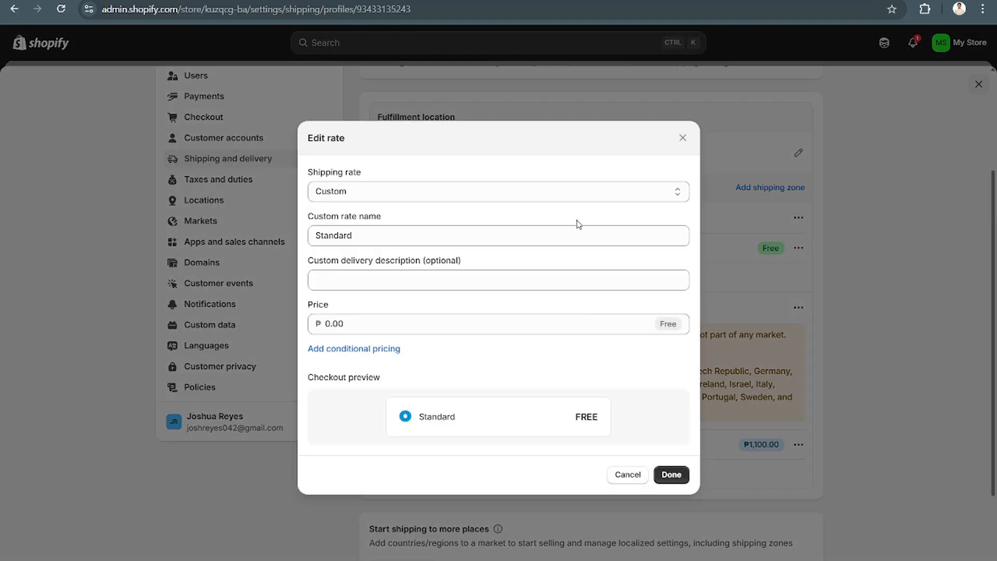
click(557, 196)
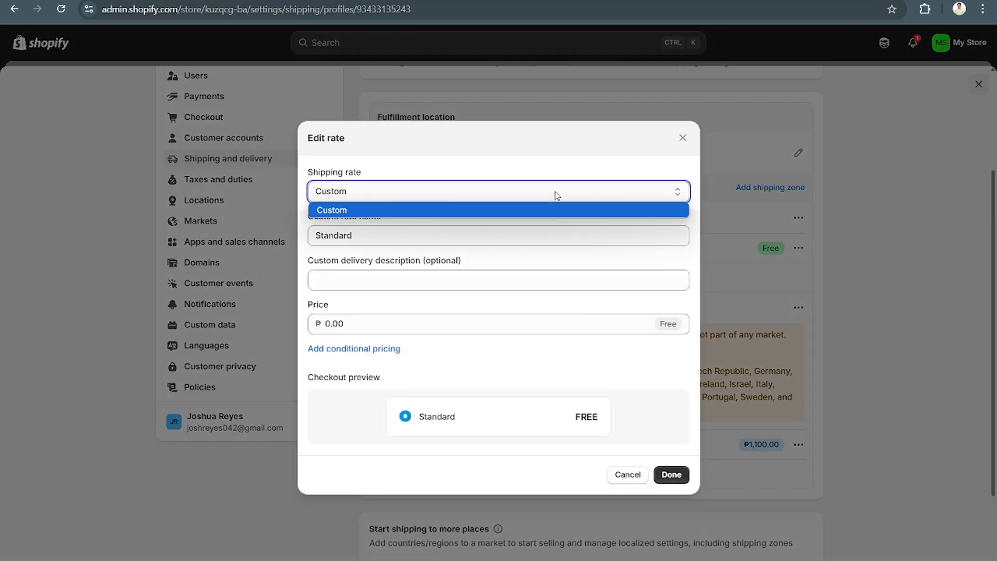
click(556, 195)
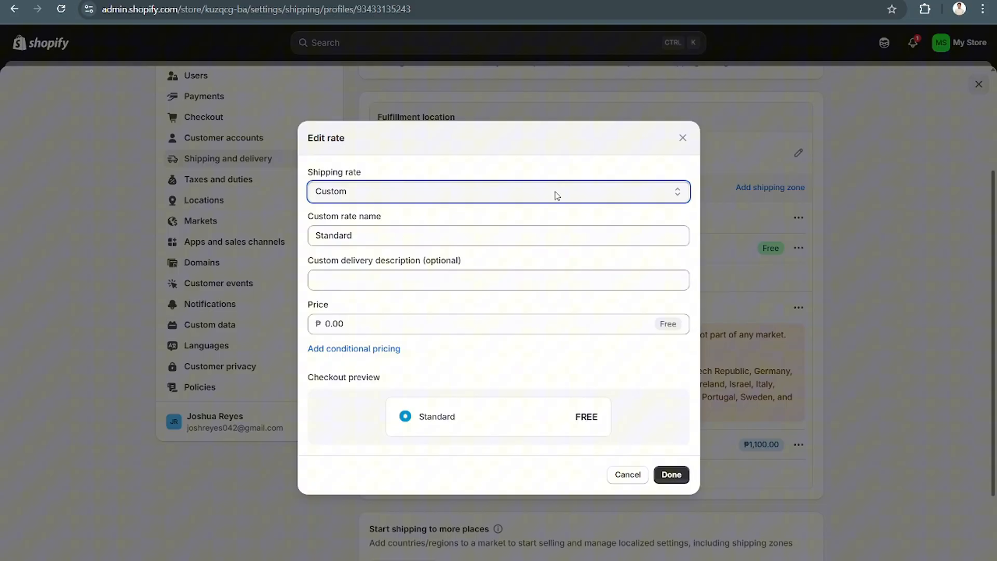
- Change the domestic rate's custom name to "Standard Rate"
click(450, 237)
key(ctrl+a)
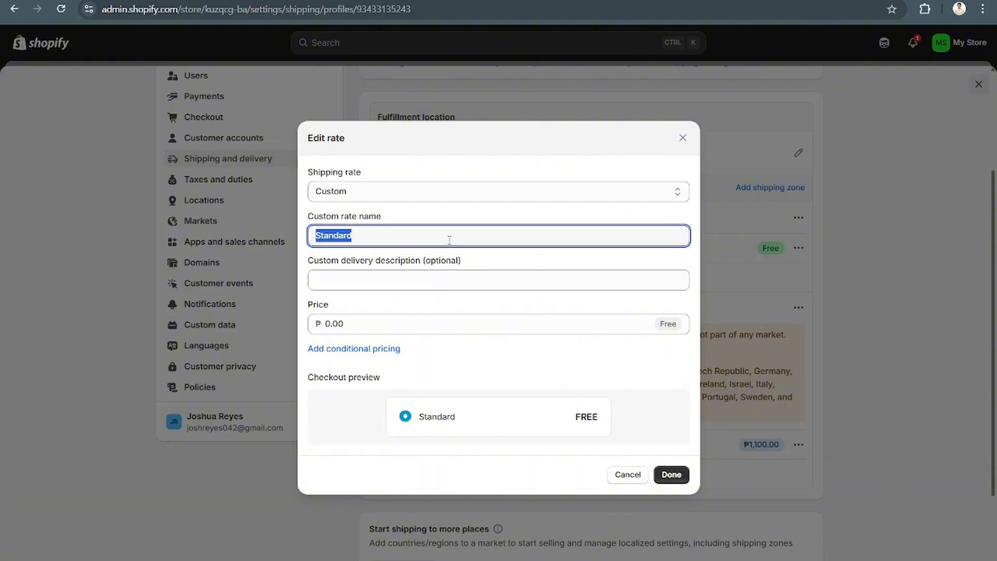
key(BackSpace)
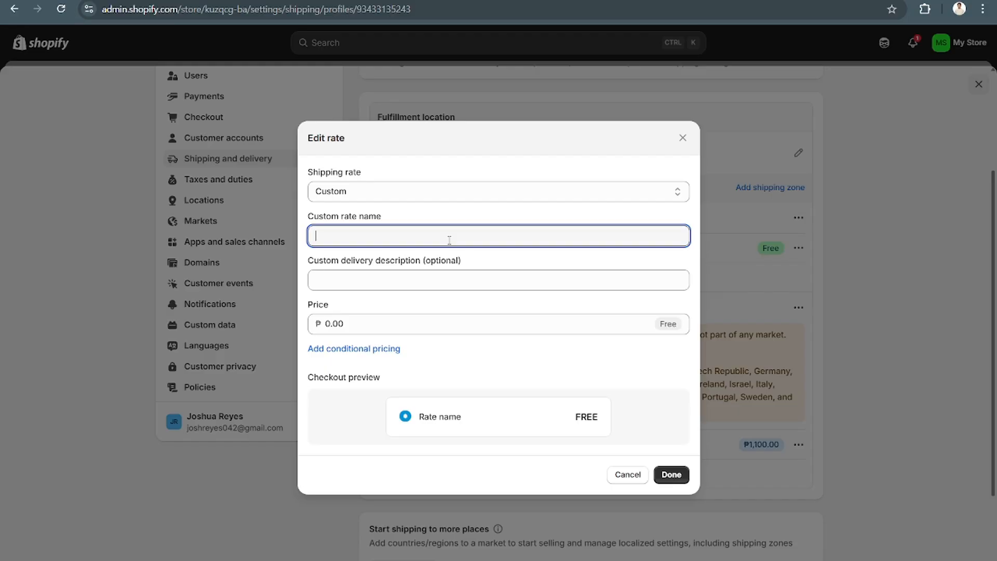
text(Standard Rate)
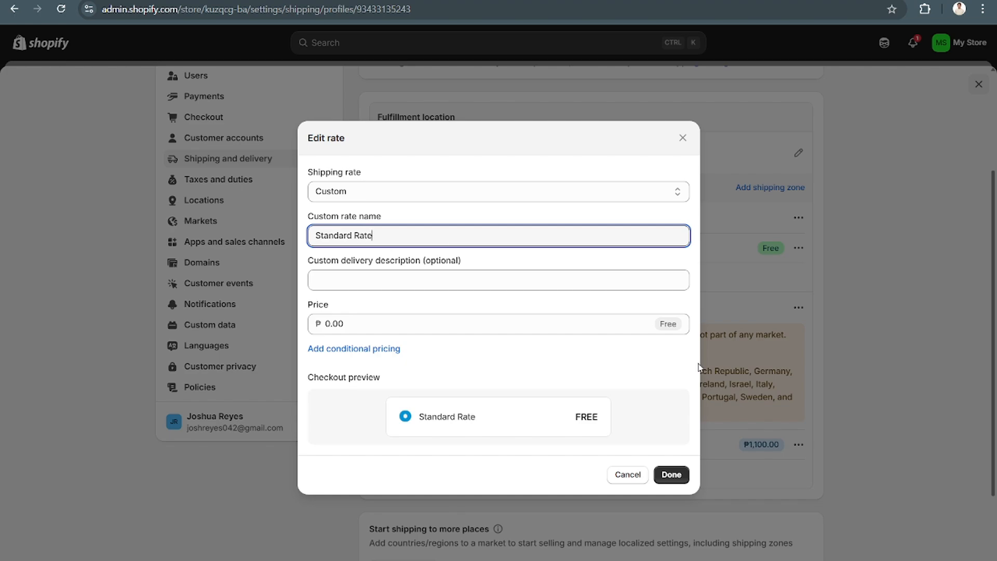
- Give the domestic rate the suggested delivery description "Made to order" and a price of ₱50.00
click(576, 324)
click(437, 273)
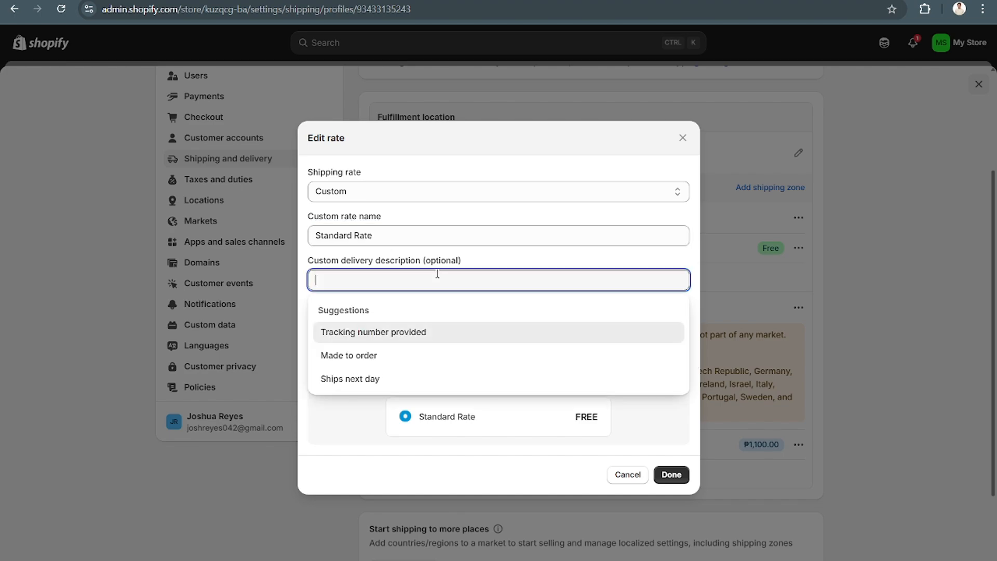
click(425, 355)
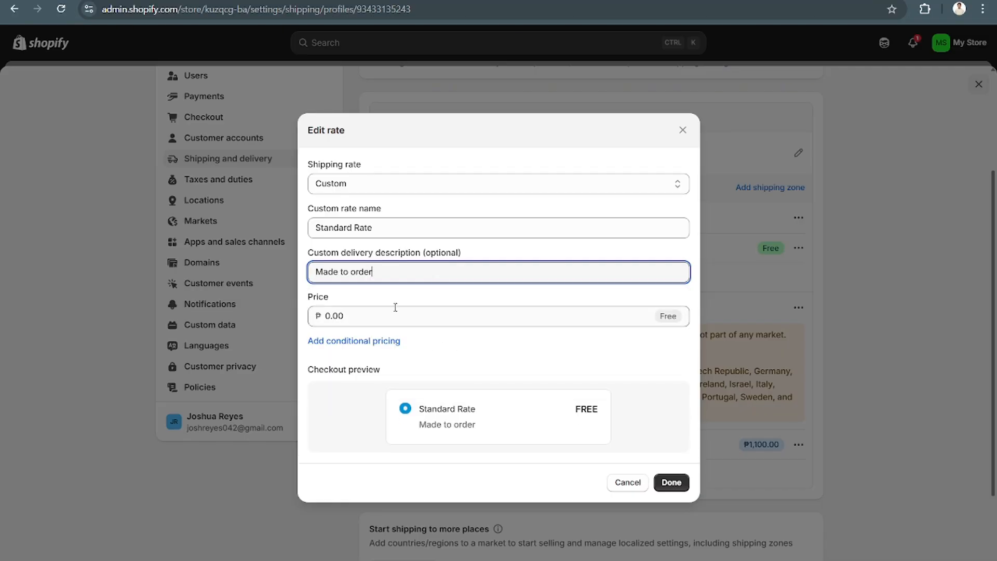
click(400, 323)
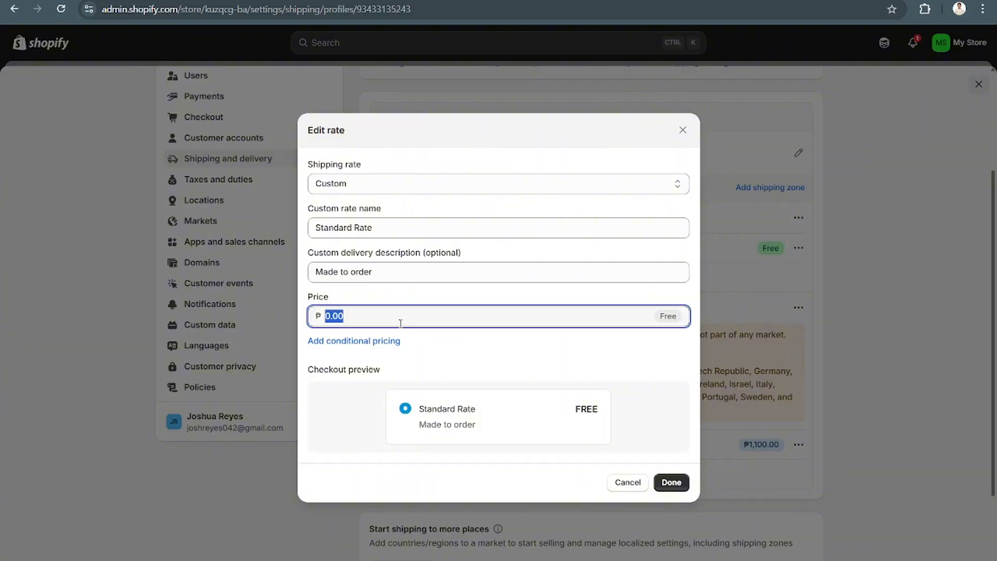
key(BackSpace)
text(50)
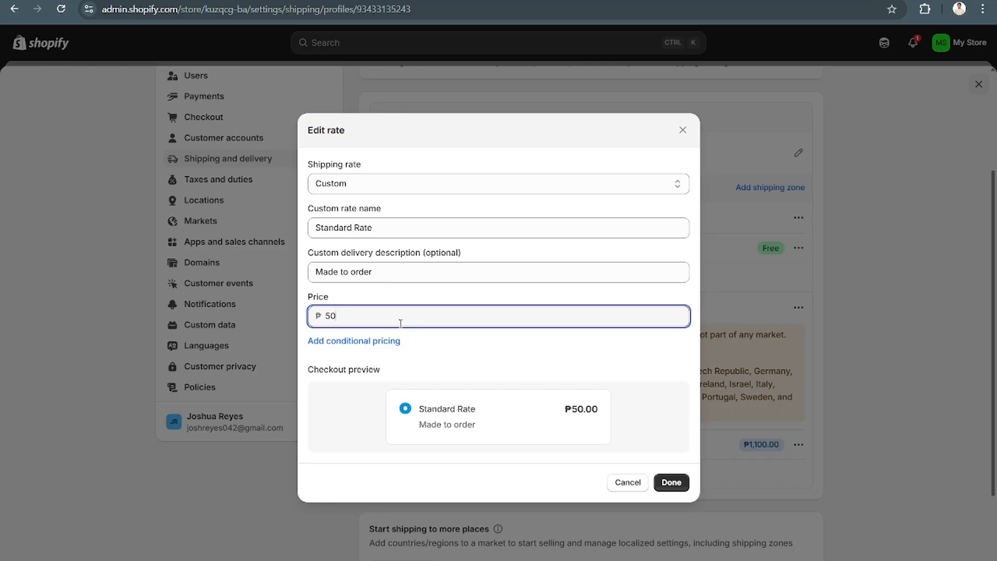
text(.00)
- Add conditional pricing based on order price to the domestic rate and apply the rate changes
click(378, 343)
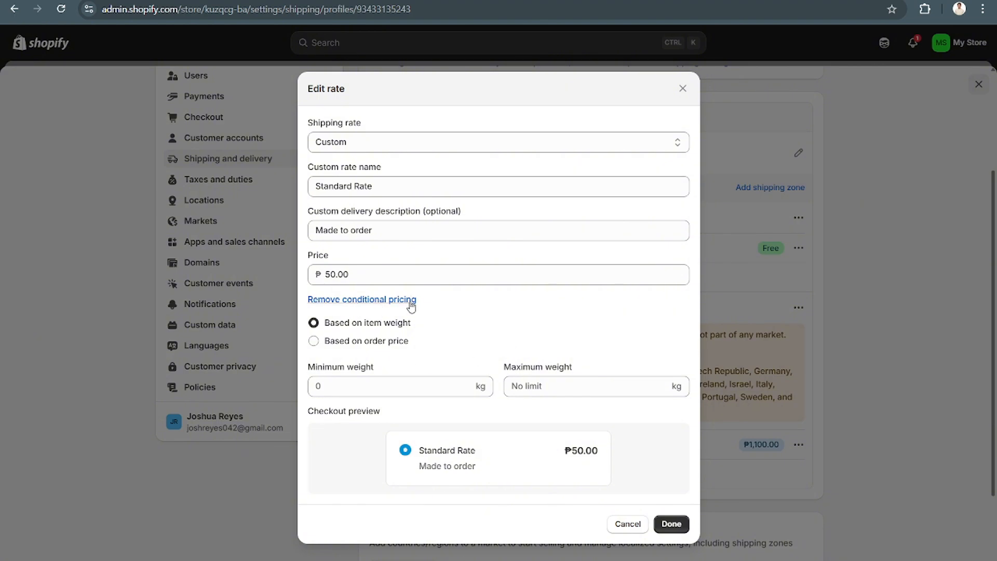
click(377, 347)
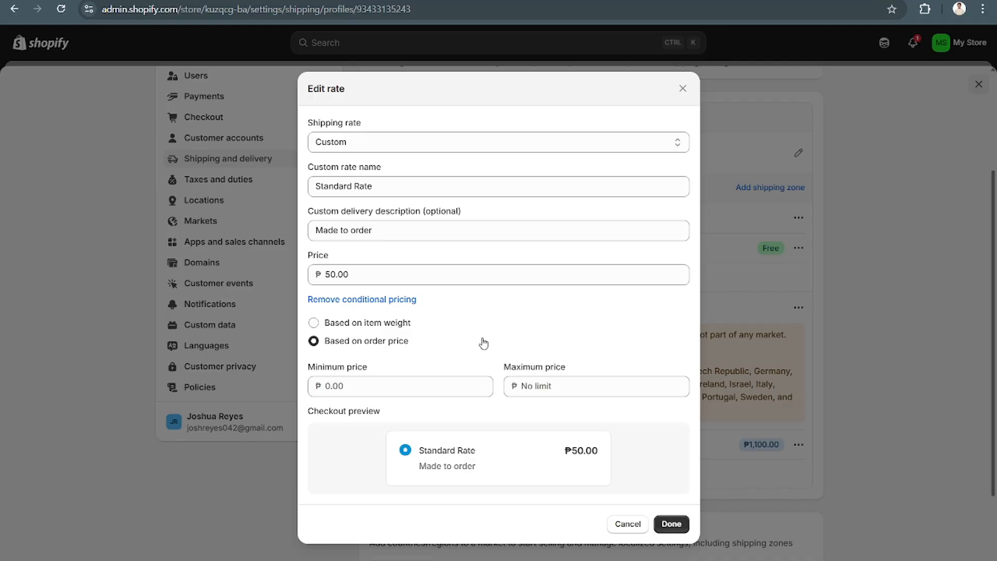
click(386, 387)
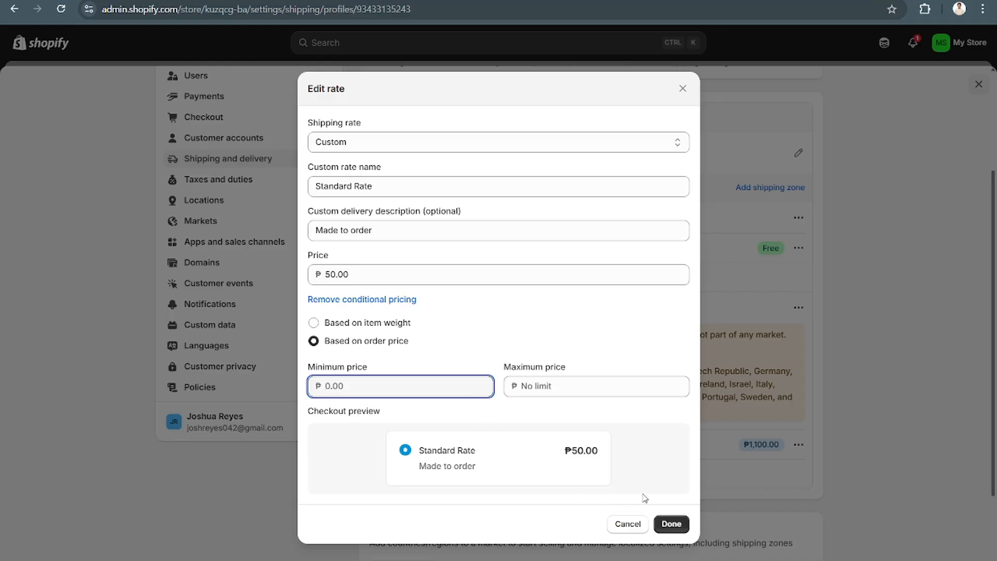
click(370, 329)
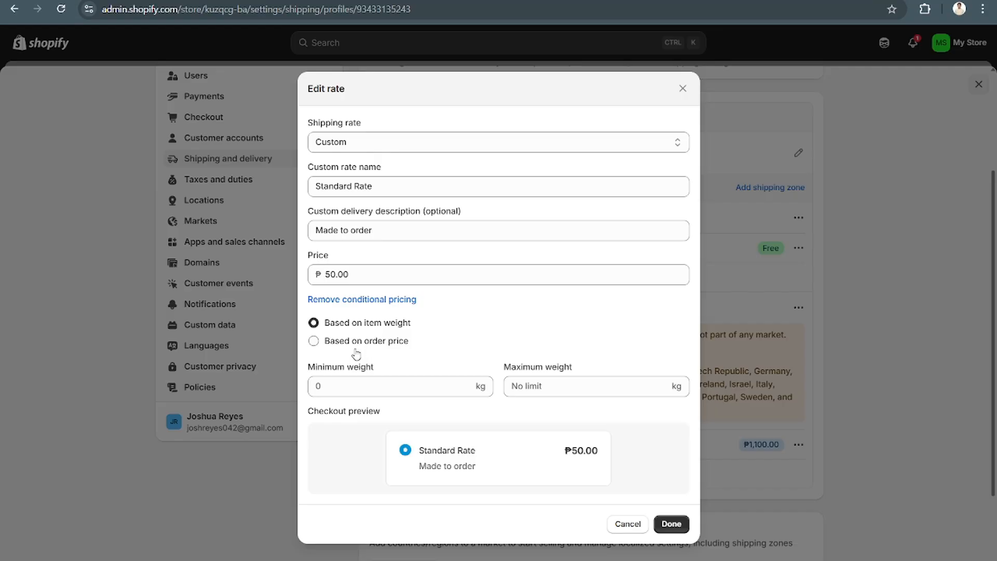
click(359, 344)
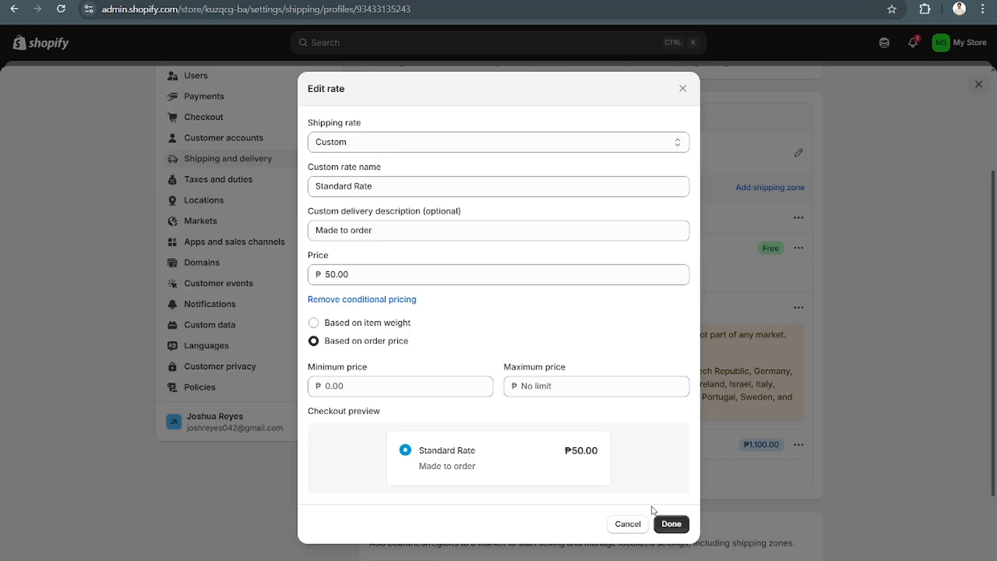
click(671, 523)
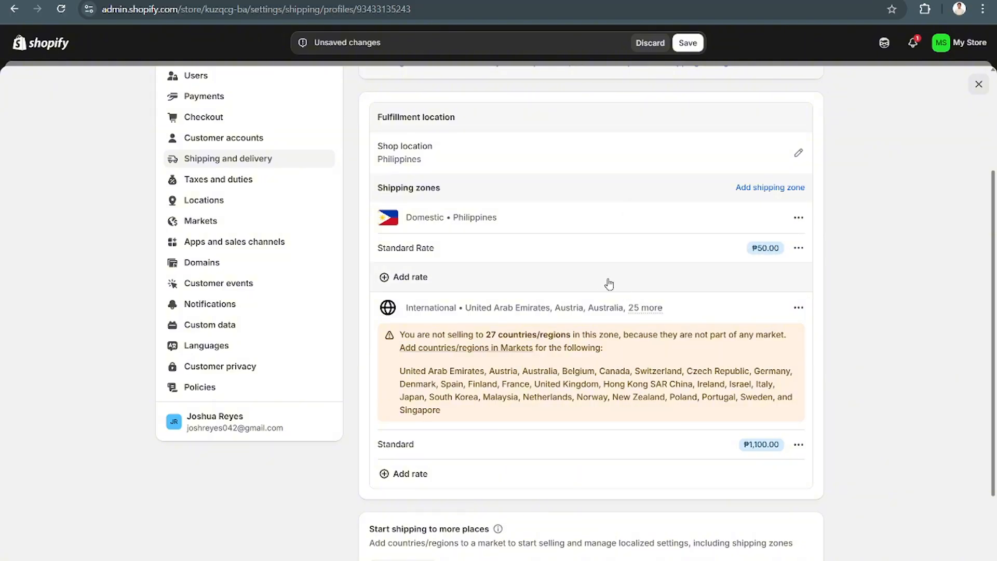
- Start a new flat rate in the domestic Philippines zone, keep Custom as the shipping rate, and name it "FREE SHIPPING"
click(586, 285)
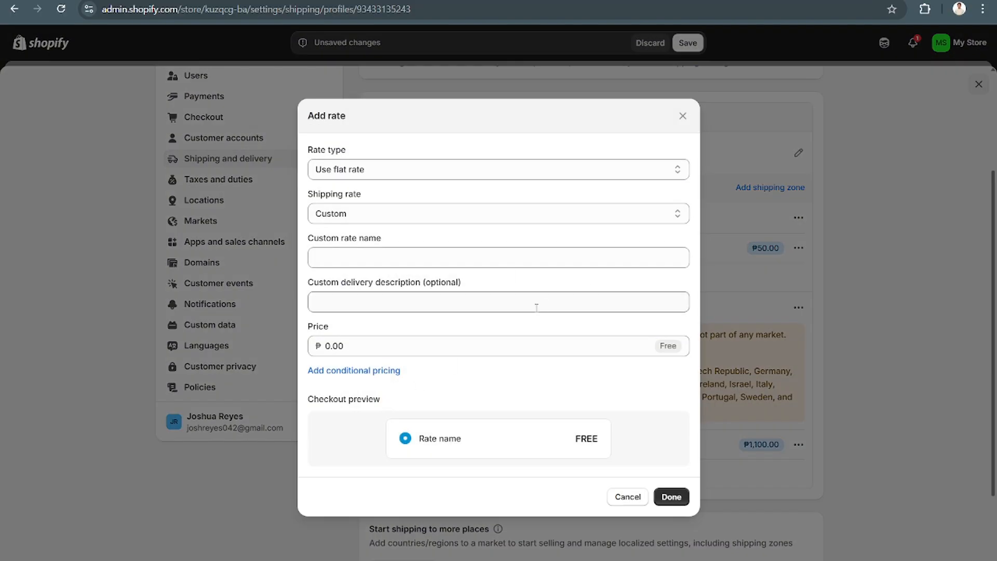
click(420, 220)
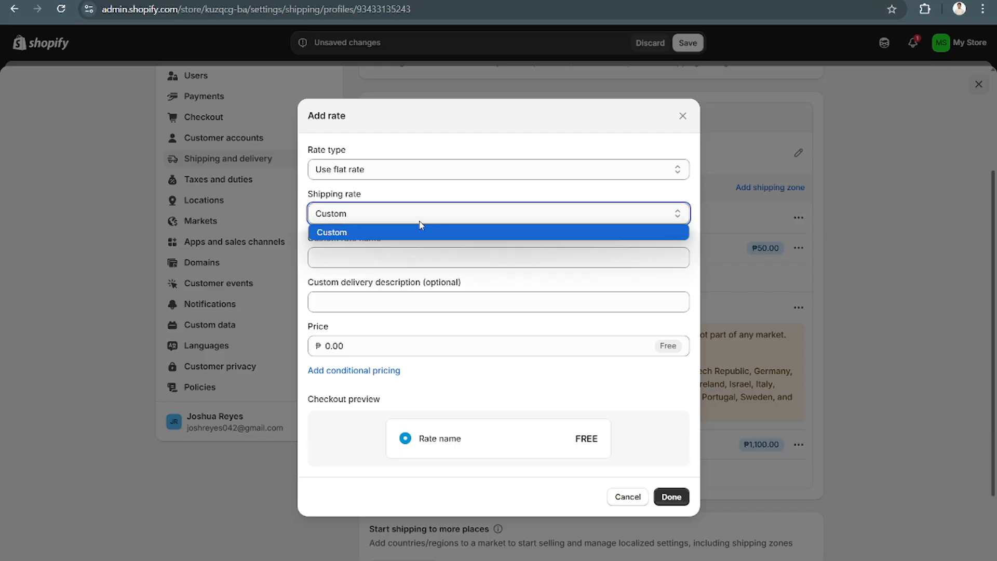
click(424, 261)
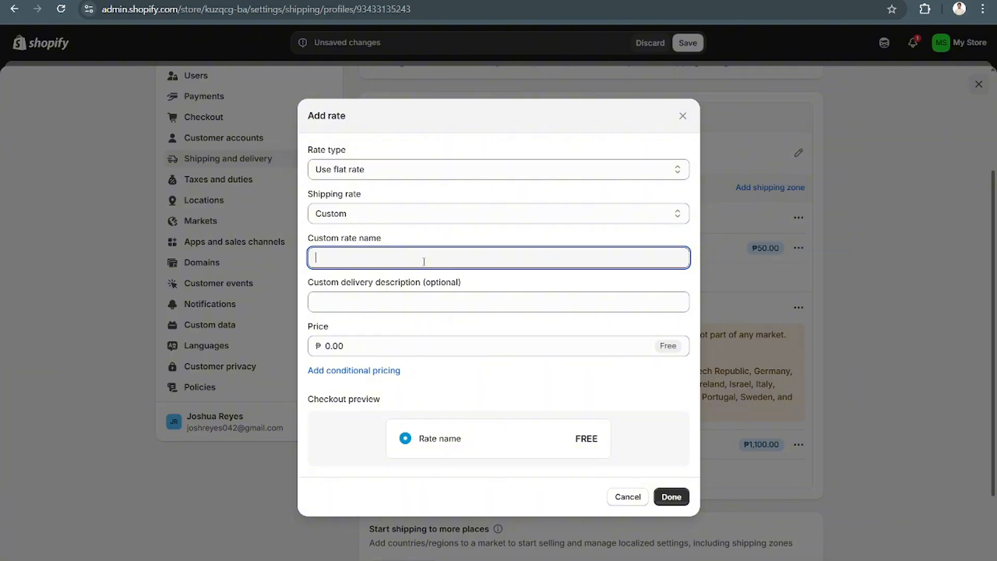
text(FREE SHI[)
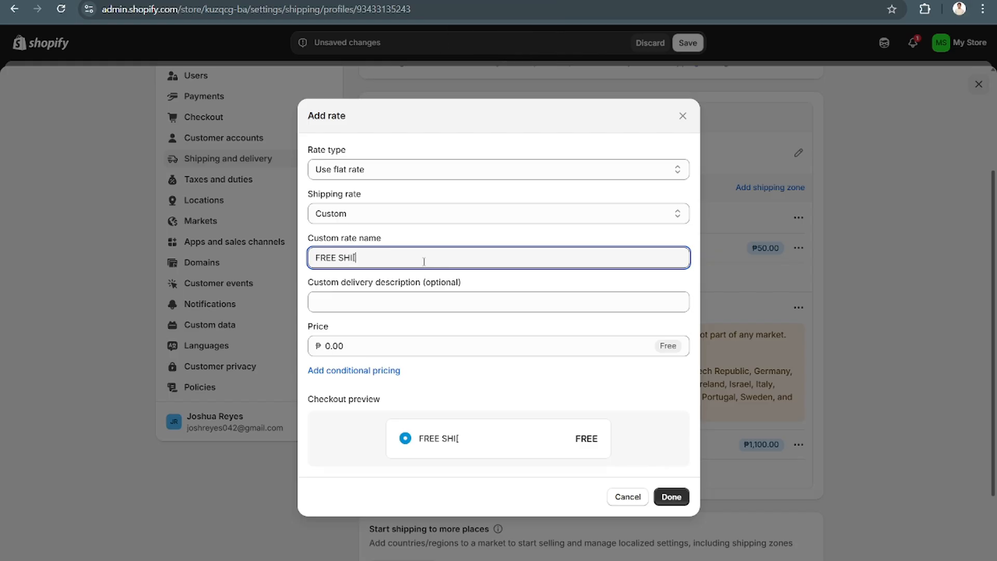
key(BackSpace)
text(PPIM)
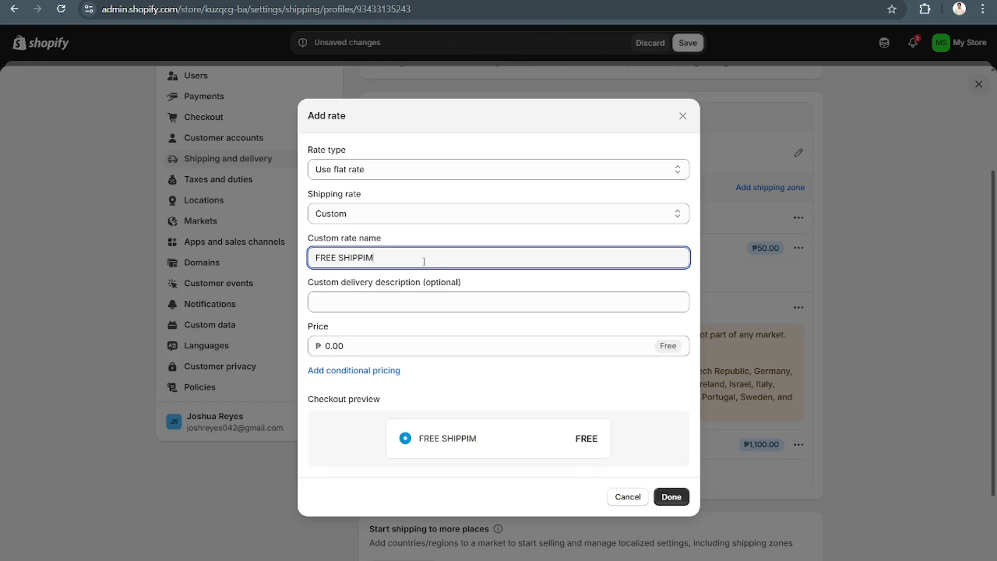
key(BackSpace)
text(NG)
key(Caps_Lock)
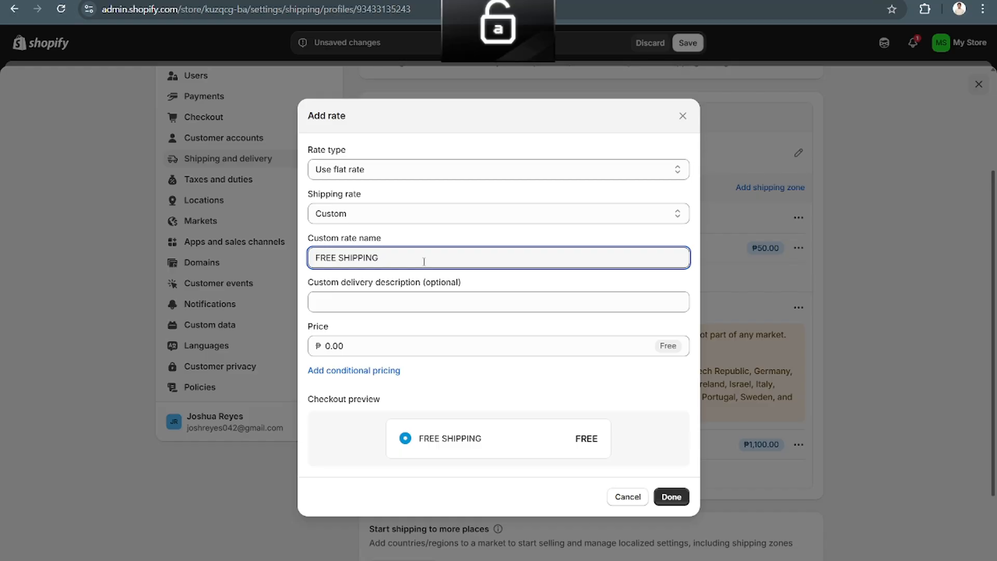
click(415, 293)
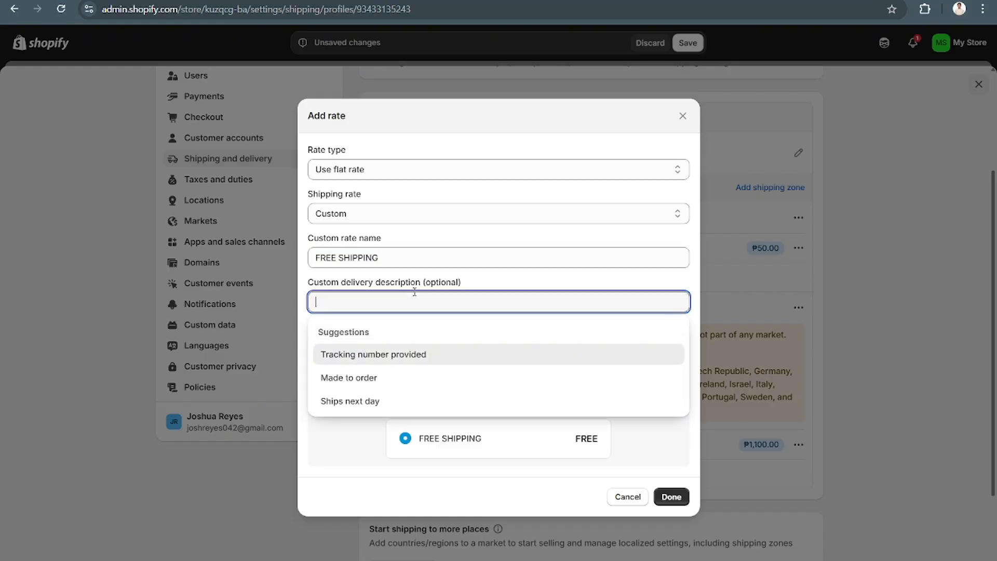
click(402, 378)
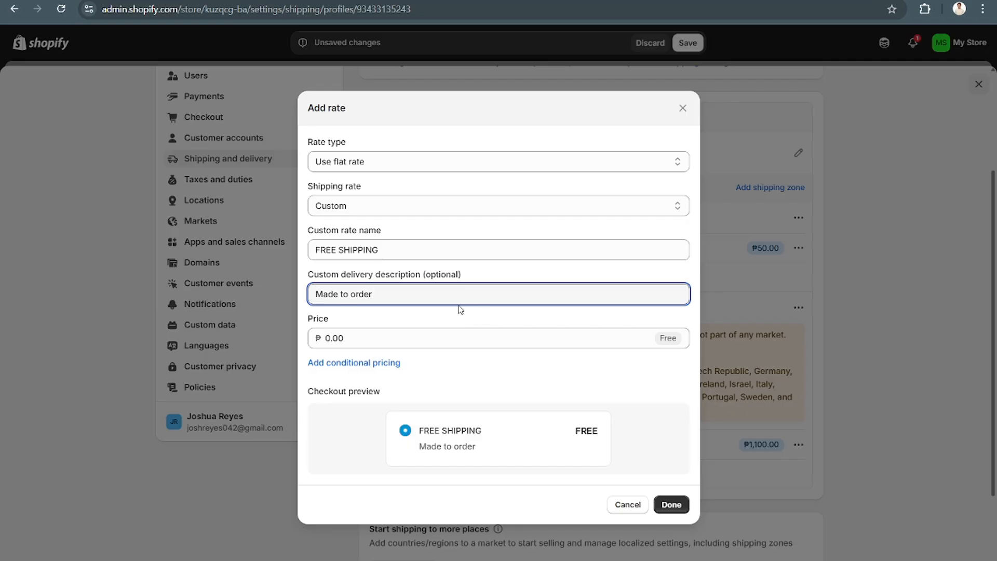
text(fo)
text(r)
key(BackSpace)
key(BackSpace)
key(BackSpace)
key(BackSpace)
key(BackSpace)
key(BackSpace)
key(BackSpace)
key(BackSpace)
key(BackSpace)
key(BackSpace)
key(BackSpace)
key(BackSpace)
key(BackSpace)
key(BackSpace)
key(BackSpace)
key(BackSpace)
key(BackSpace)
text(Orders)
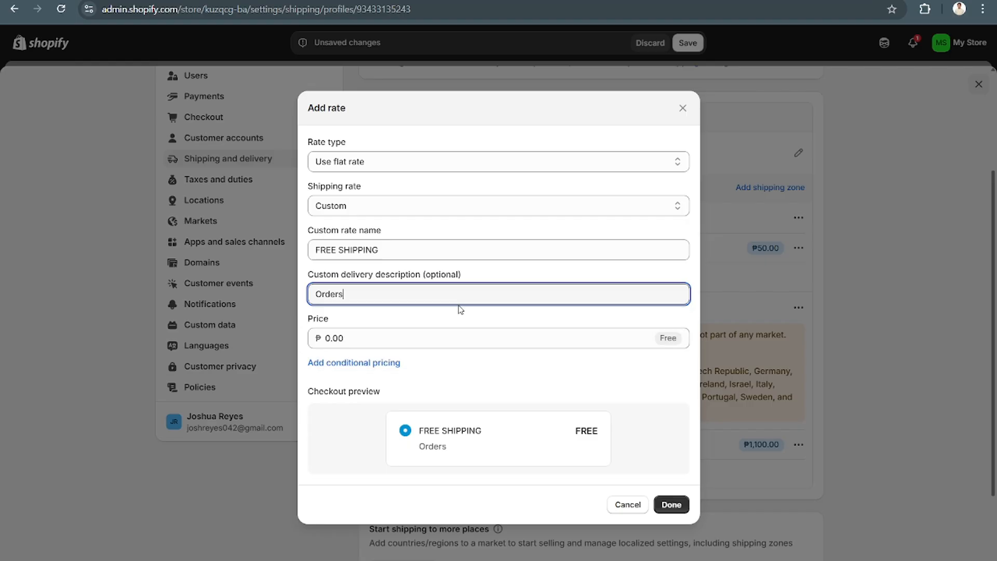
key(BackSpace)
key(BackSpace)
key(BackSpace)
key(BackSpace)
key(BackSpace)
key(BackSpace)
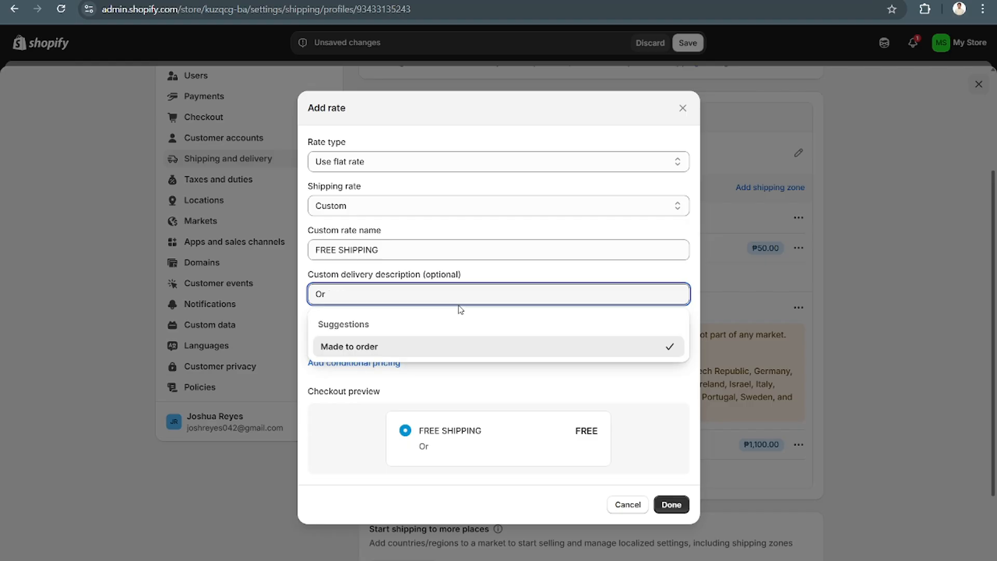
- Set the free shipping rate's custom delivery description to "10 to 15 item orders" and add the rate to the domestic zone
text(10)
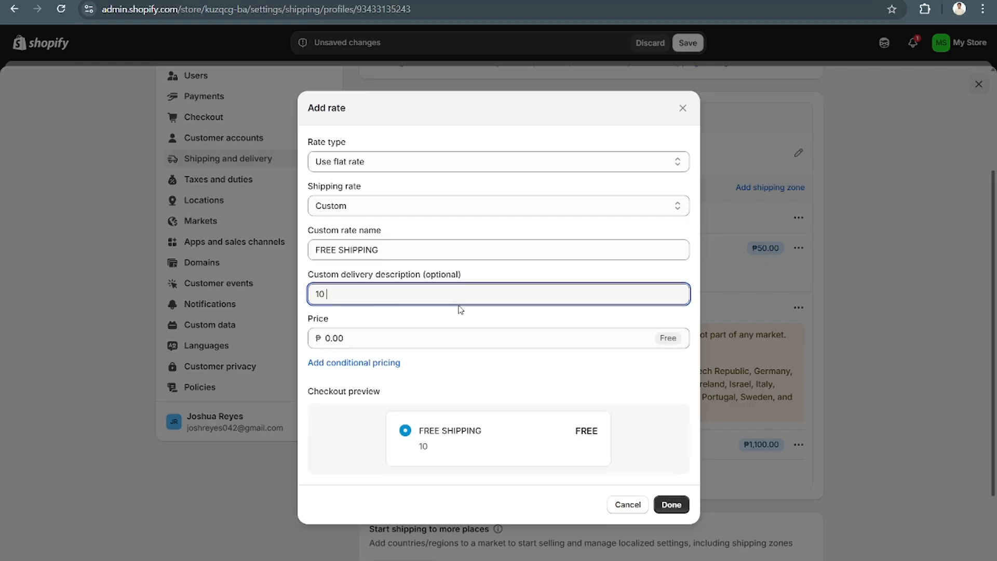
text( to 15 item orderss)
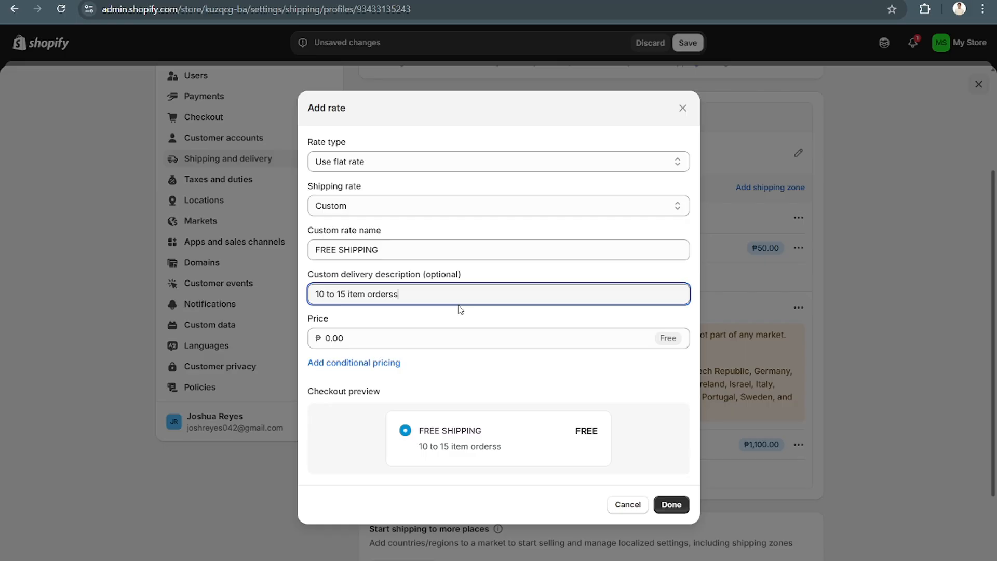
click(658, 504)
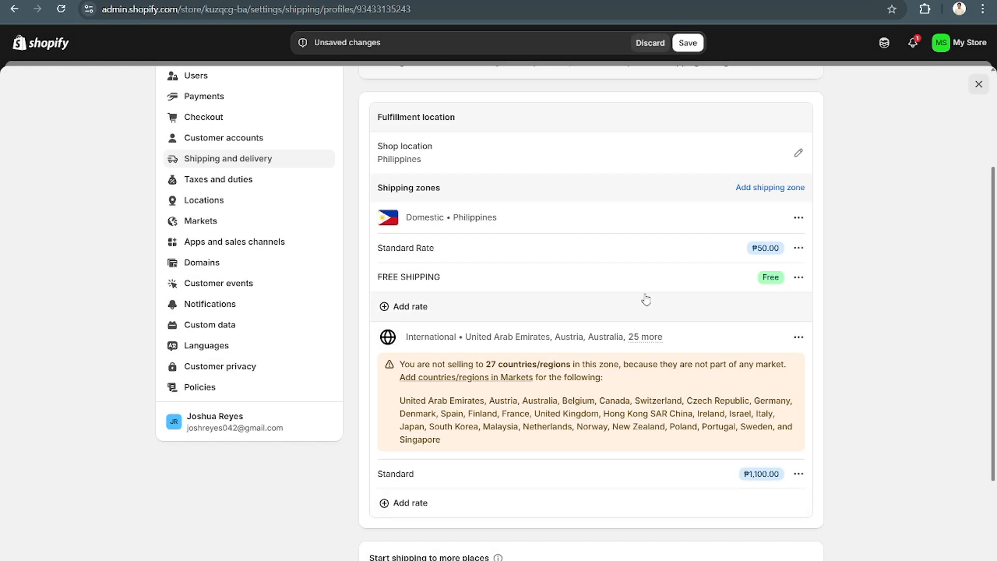